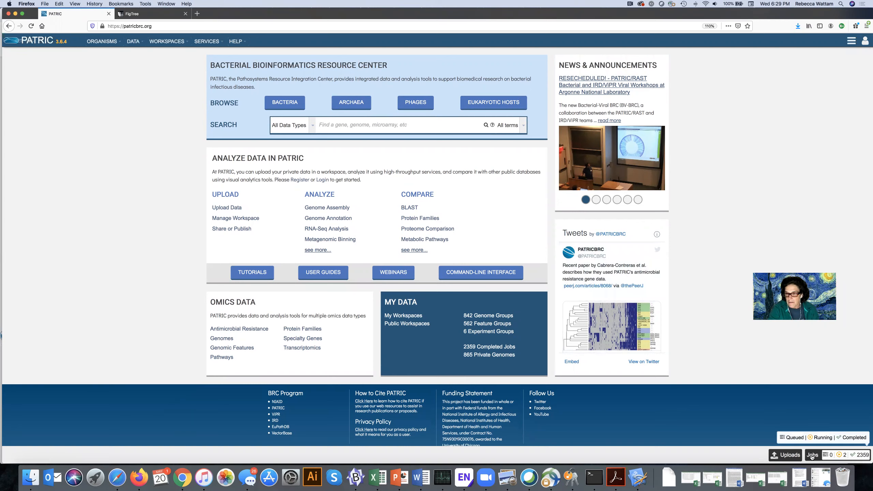
Open the results of the Trimmed endosymbiont tree_May2020_100_10_10 CodonTree job and its detail_files folder.
left_click(812, 455)
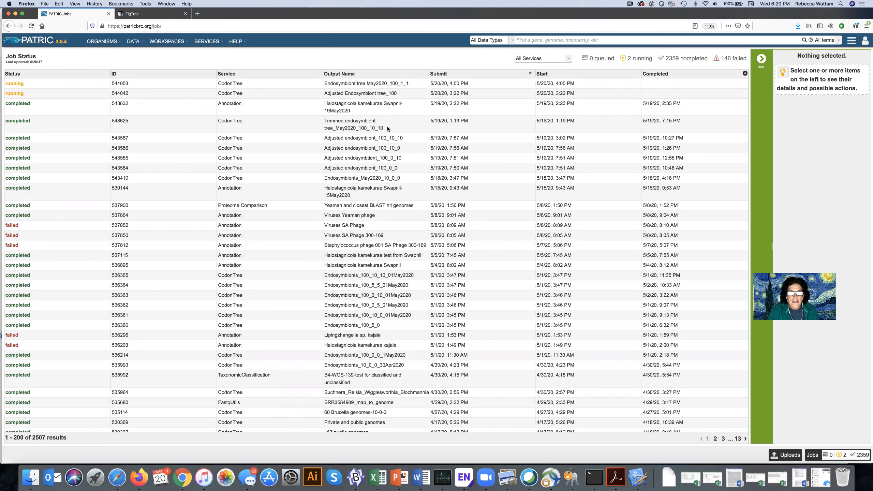
left_click(359, 126)
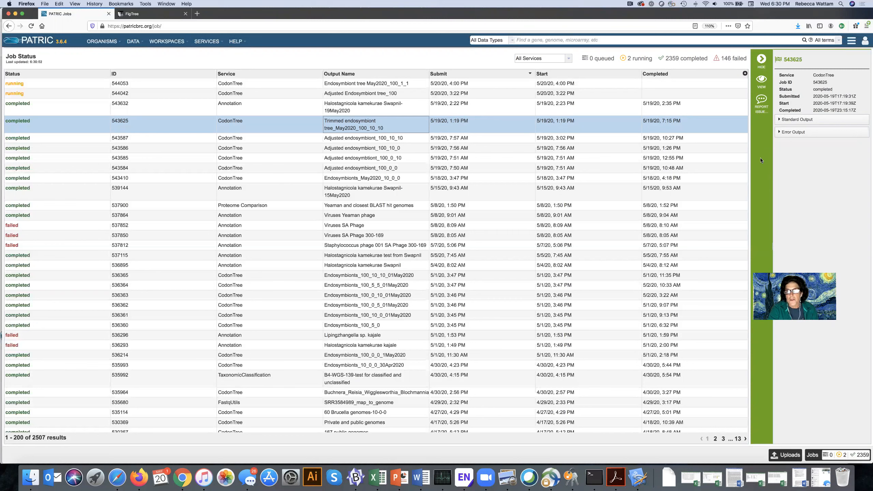
left_click(761, 81)
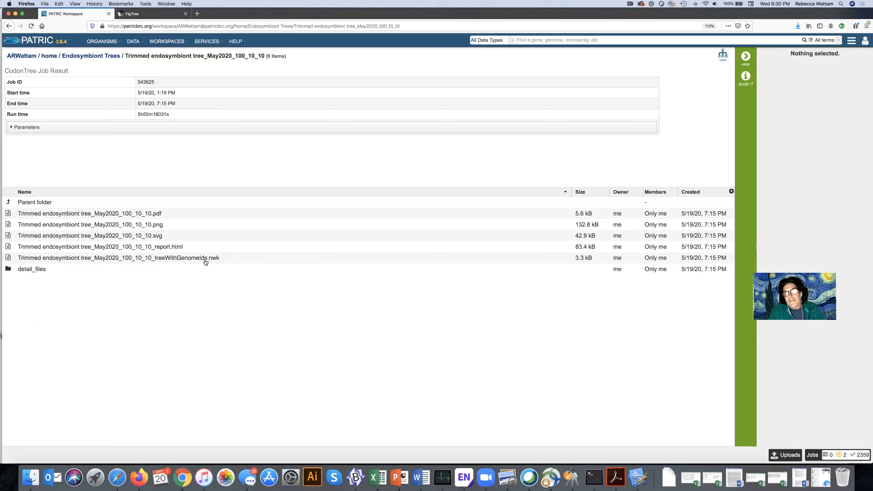
left_click(8, 270)
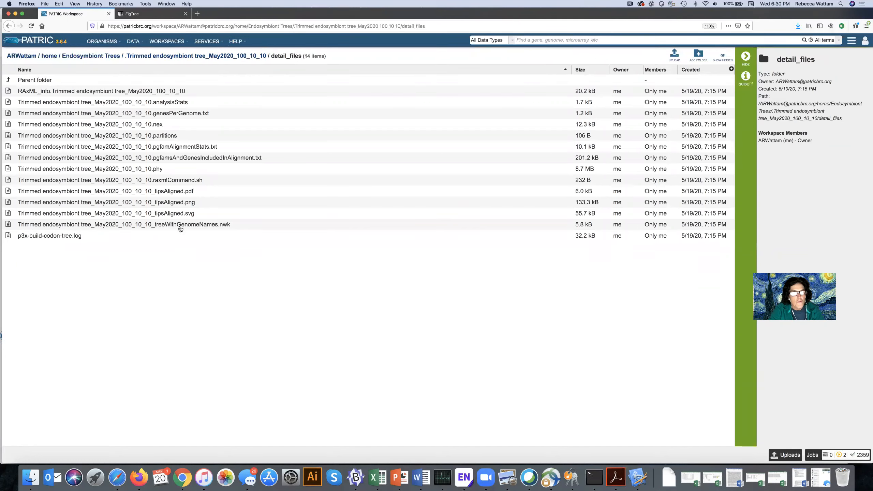
Download the Trimmed endosymbiont tree_May2020_100_10_10_treeWithGenomeNames.nwk file, saving it to disk.
left_click(277, 227)
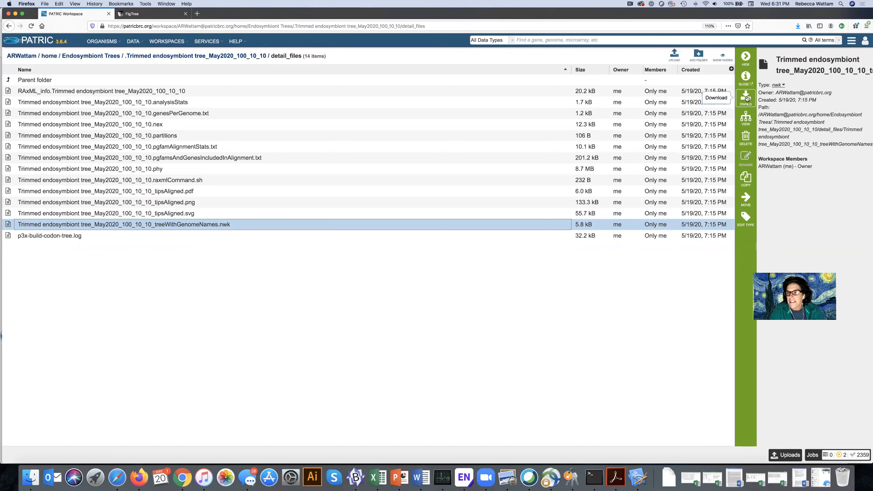
left_click(747, 98)
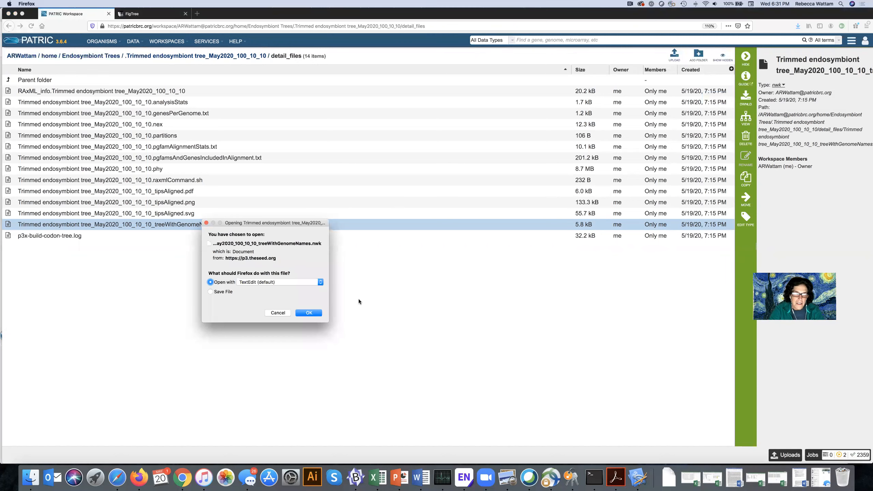
left_click(209, 291)
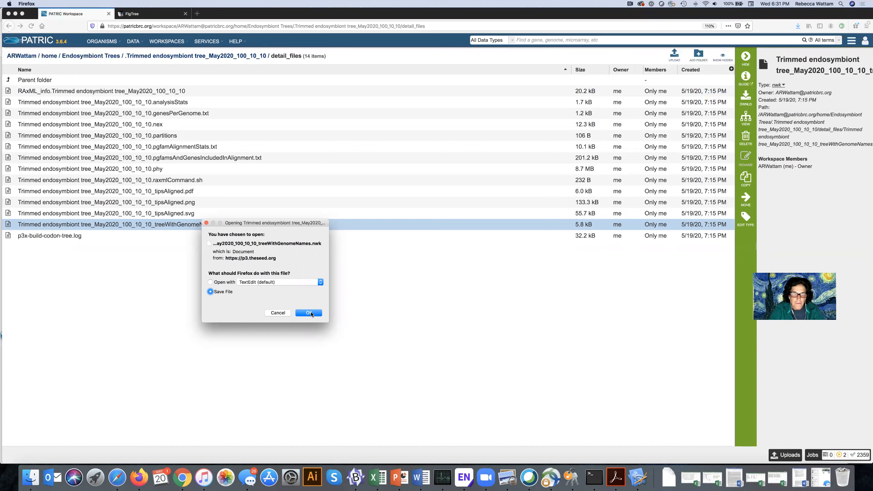
left_click(310, 313)
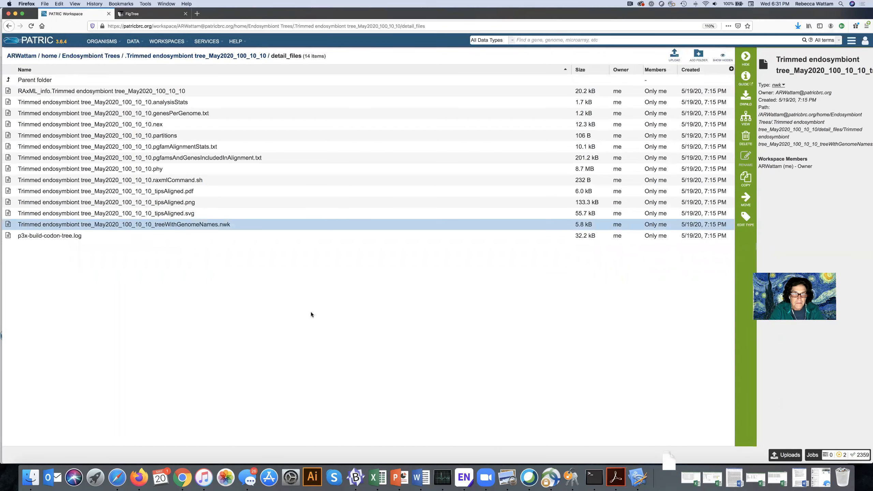
Open the same Newick file in TextEdit, enlarge its window to inspect the tree text, and close it.
left_click(370, 224)
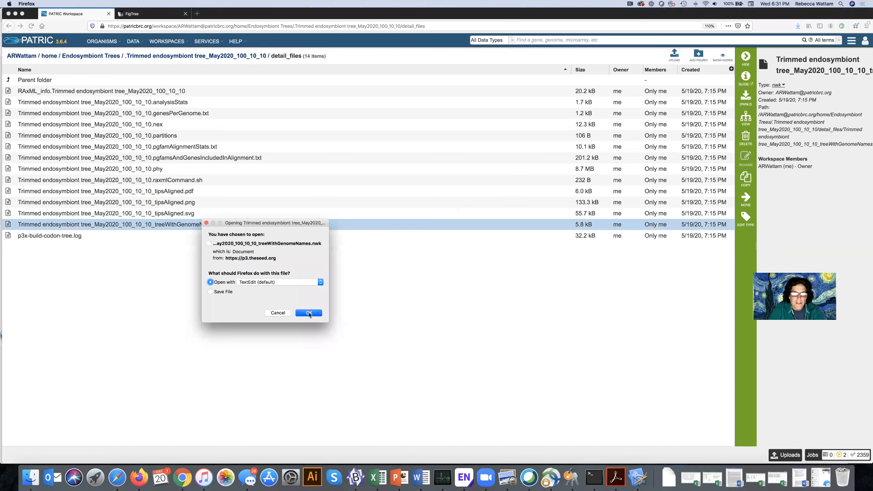
left_click(311, 313)
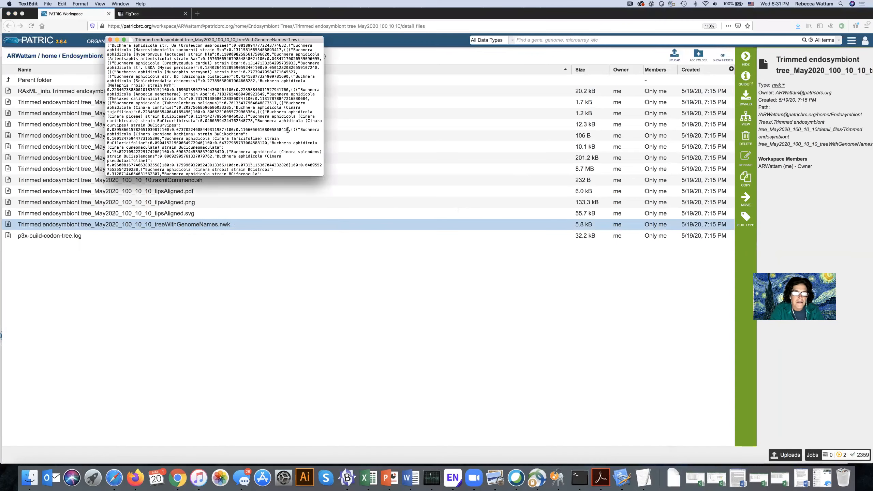
left_click_drag(321, 175, 686, 334)
left_click_drag(227, 39, 202, 56)
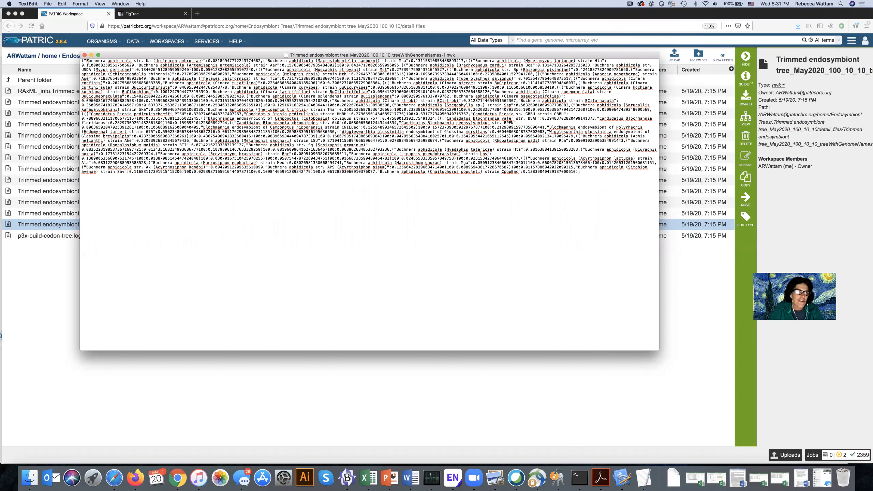
left_click(85, 56)
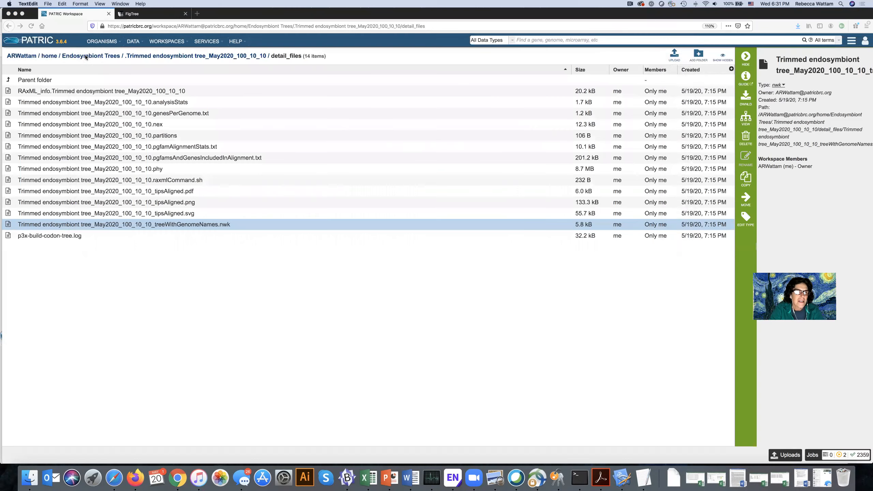
Launch FigTree and widen its window.
left_click(149, 14)
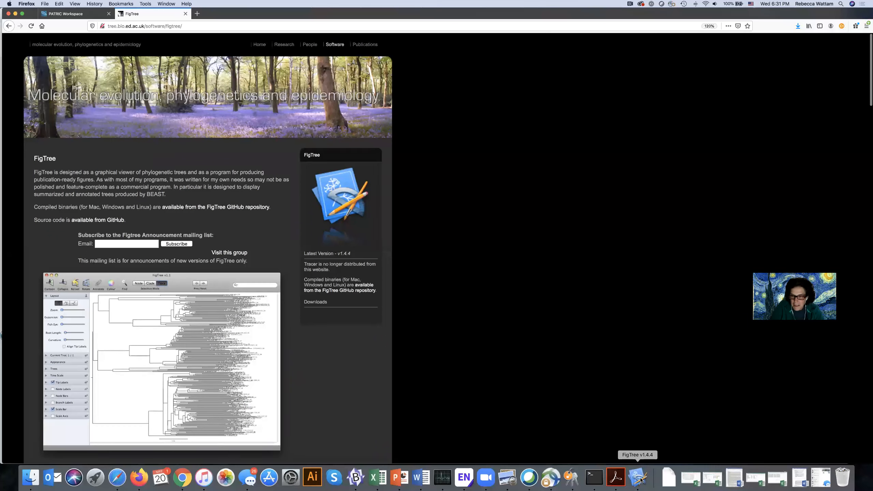
left_click(68, 13)
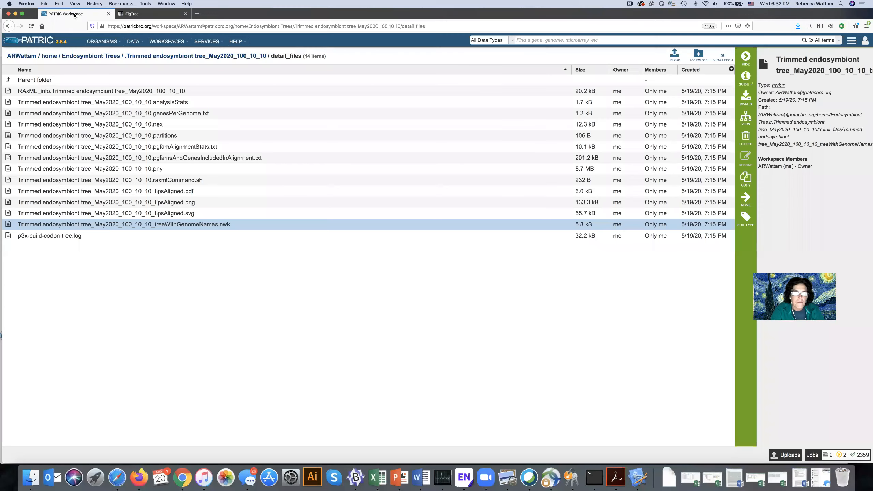
left_click(636, 475)
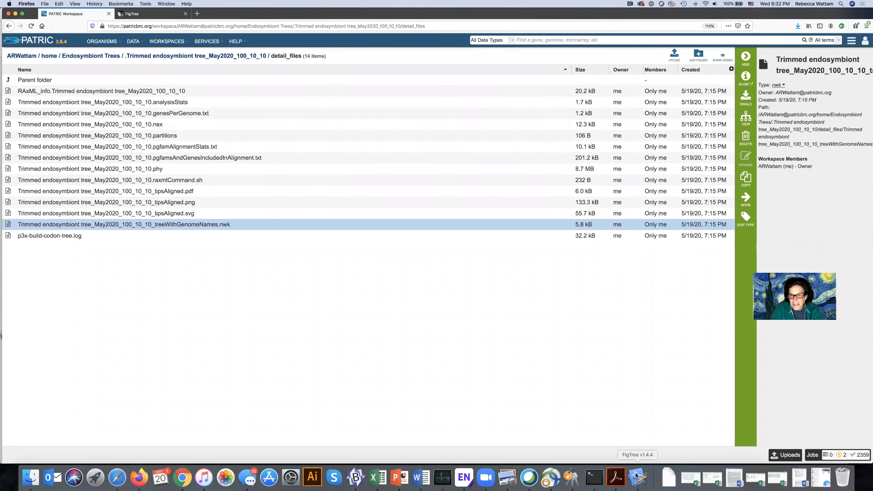
left_click_drag(350, 266, 659, 455)
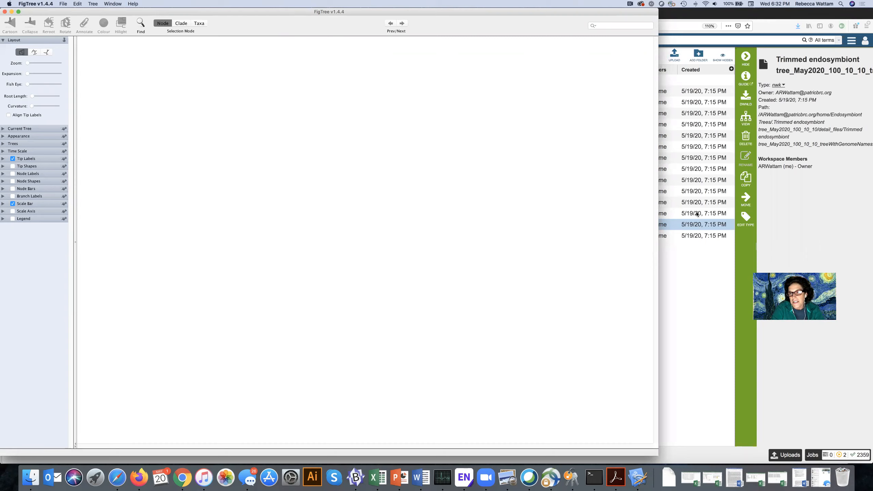
left_click_drag(659, 285, 769, 285)
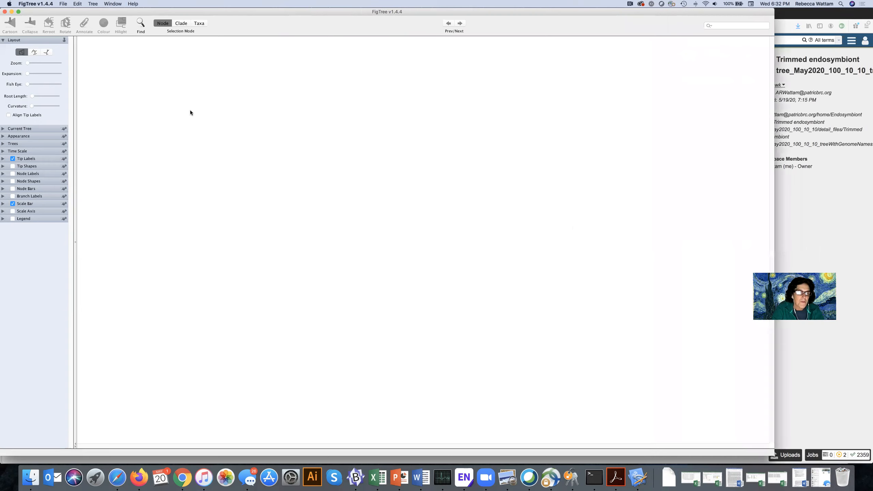
left_click_drag(199, 12, 200, 13)
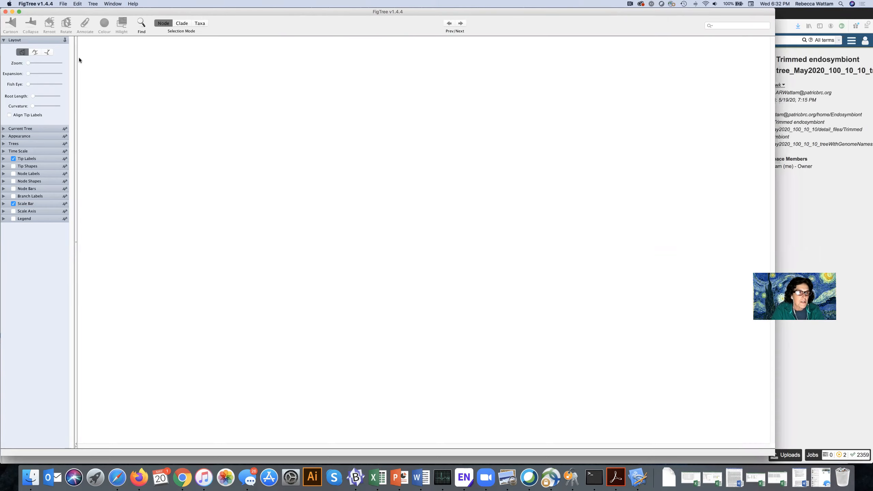
Open Trimmed endosymbiont tree_May2020_100_10_10_treeWithGenomeNames.nwk from Downloads in FigTree.
left_click(63, 4)
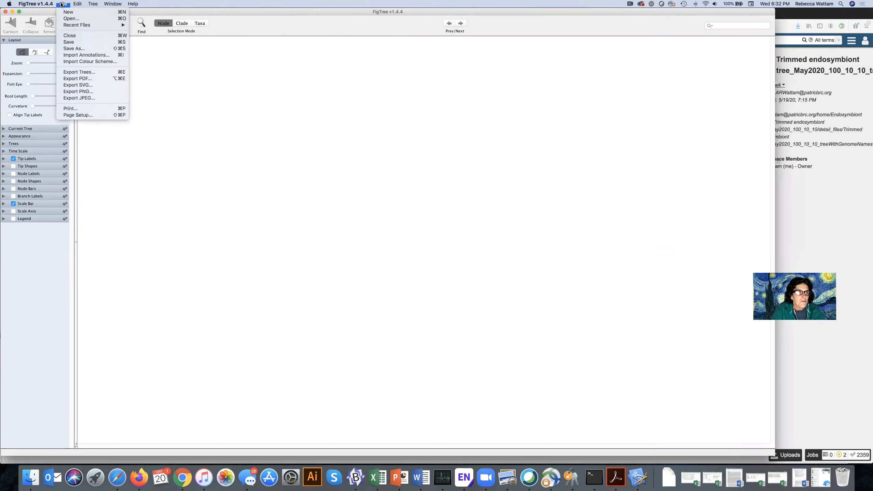
left_click(66, 19)
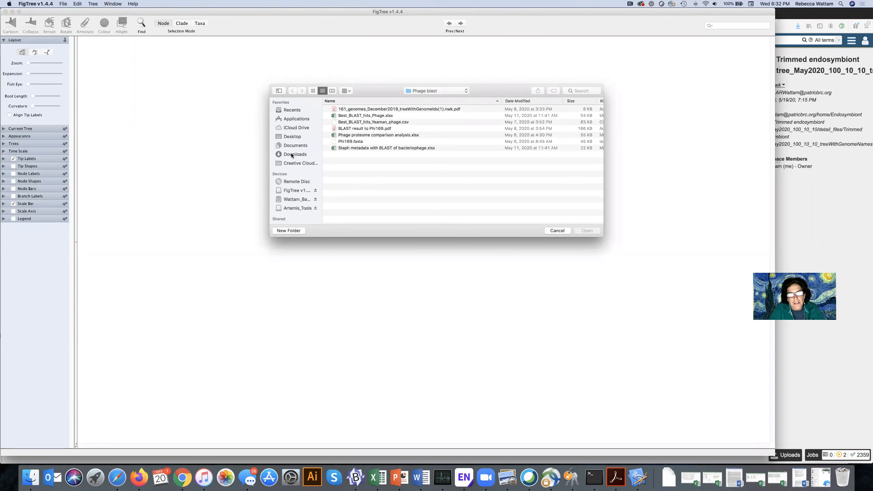
left_click(292, 155)
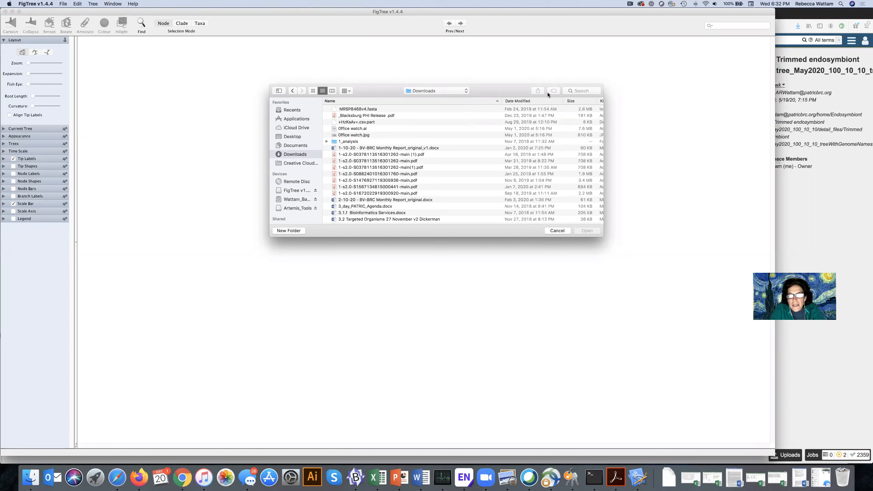
left_click(524, 100)
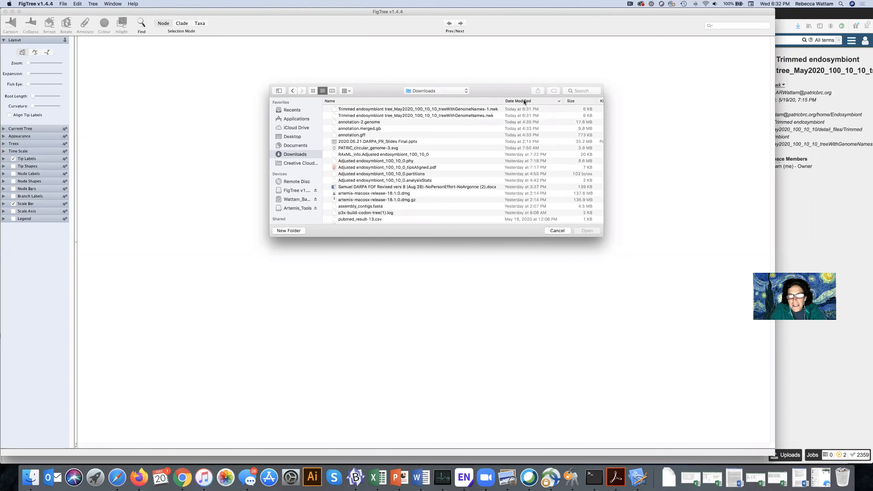
left_click(381, 110)
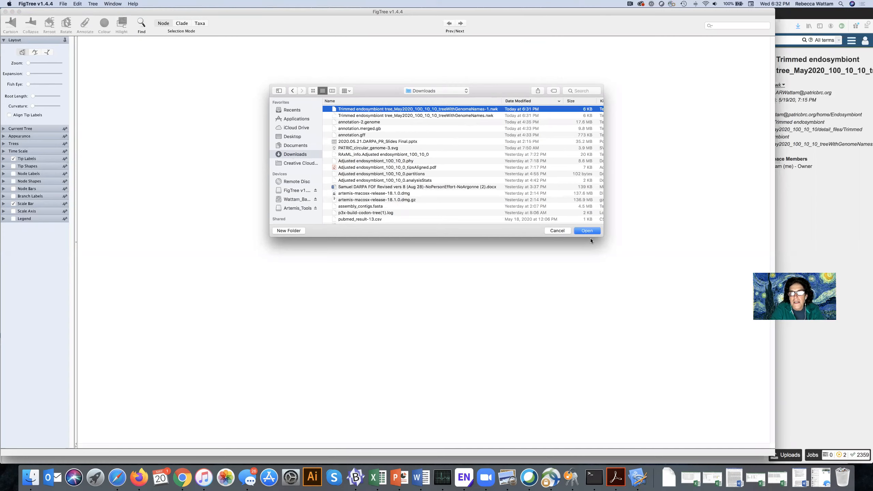
left_click(439, 116)
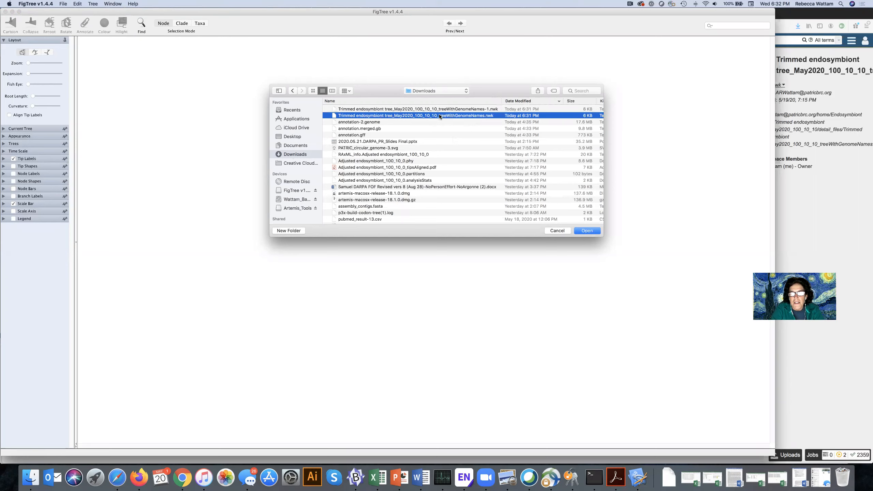
left_click(583, 231)
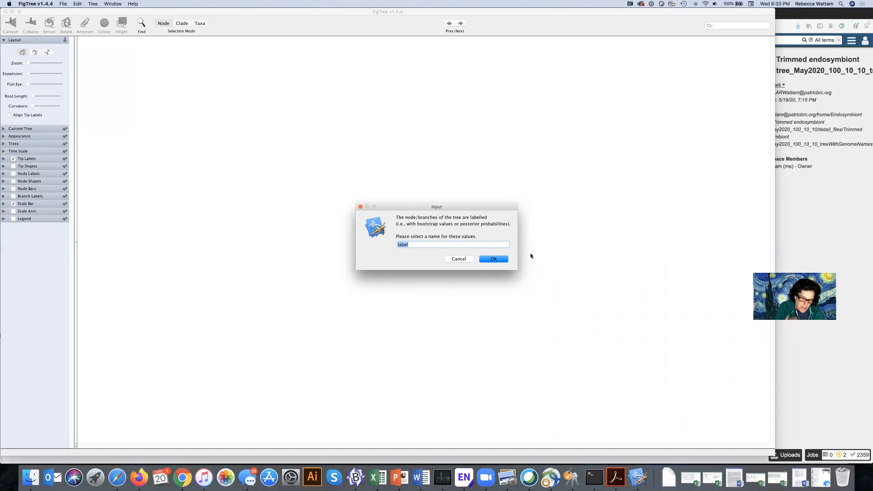
Name the tree's node label values support.
type("support")
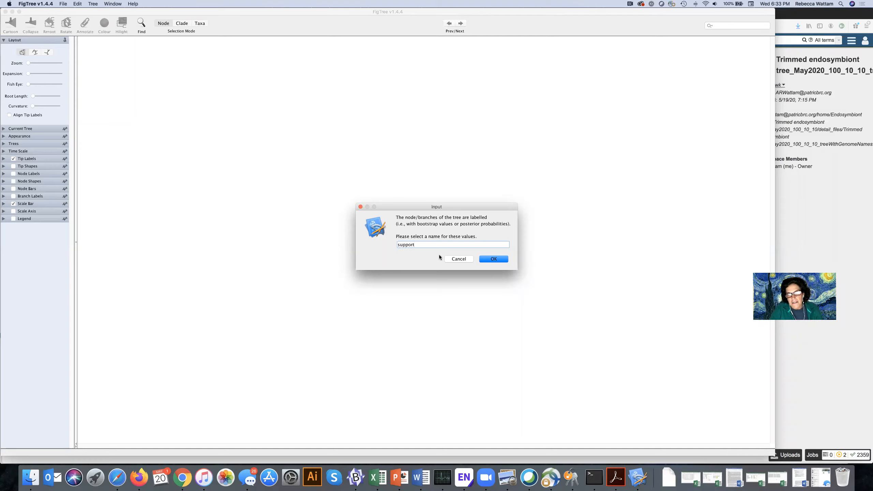
left_click(497, 260)
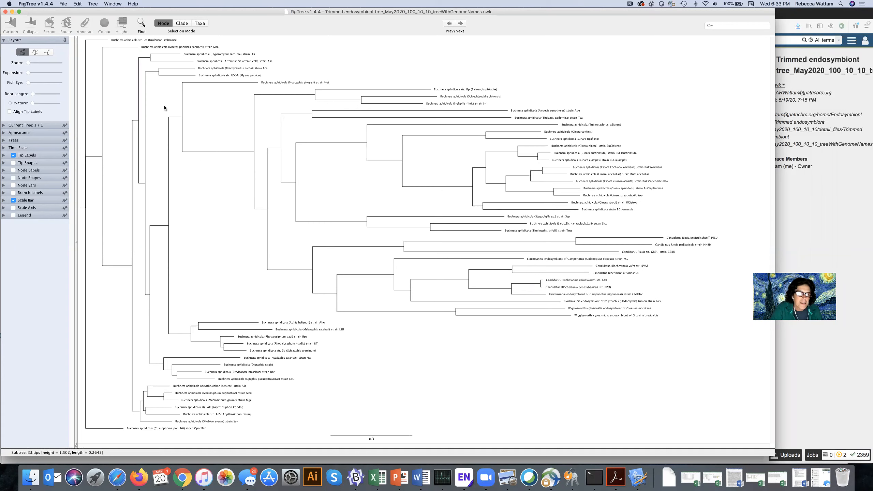
Midpoint root the tree and sort its nodes in increasing order.
left_click(95, 4)
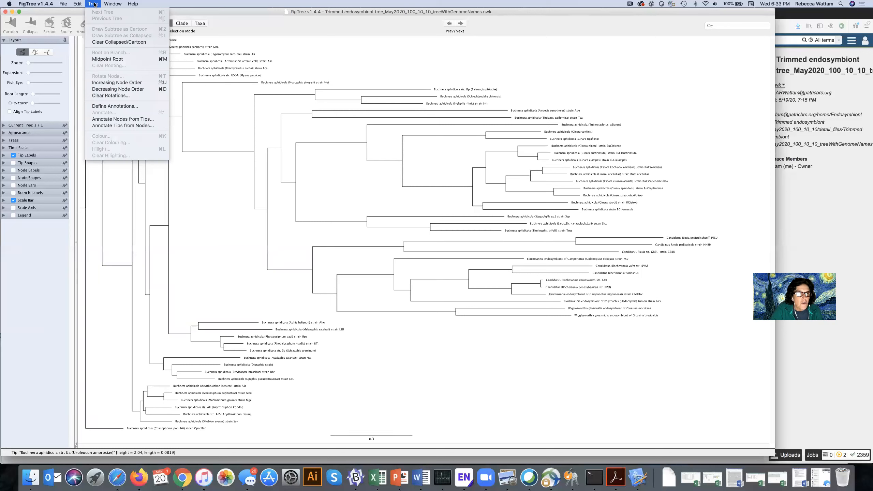
left_click(107, 59)
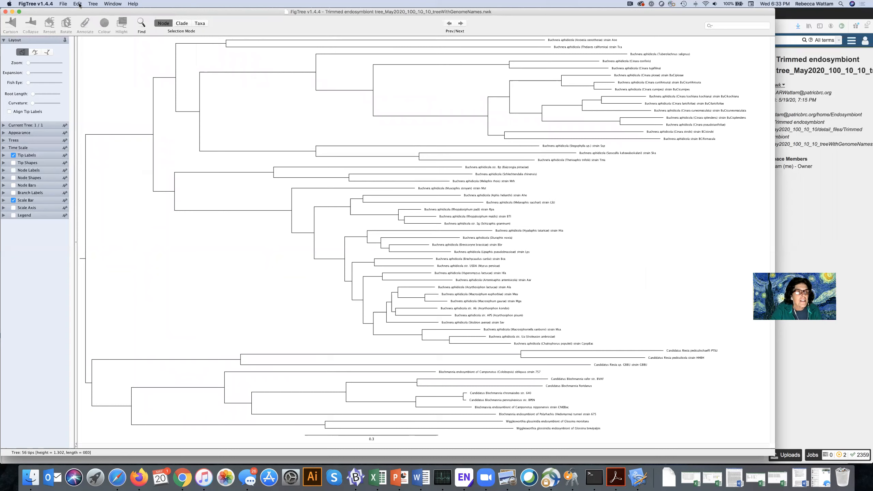
left_click(92, 4)
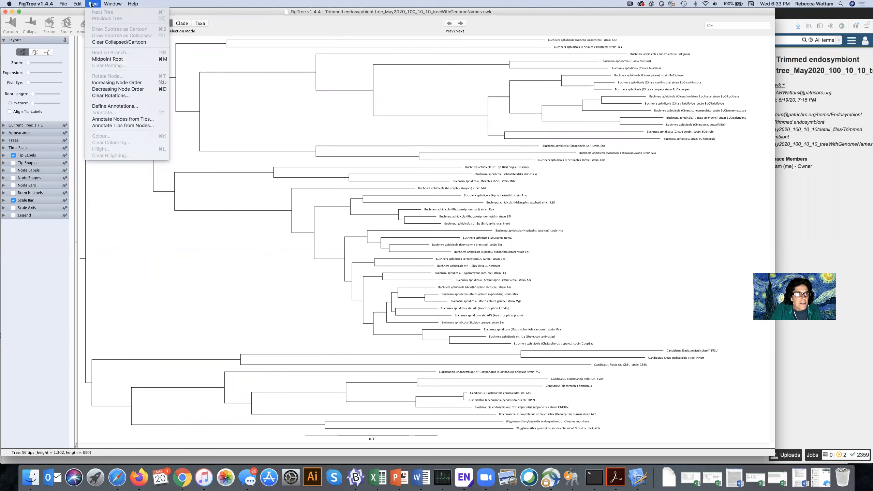
left_click(116, 83)
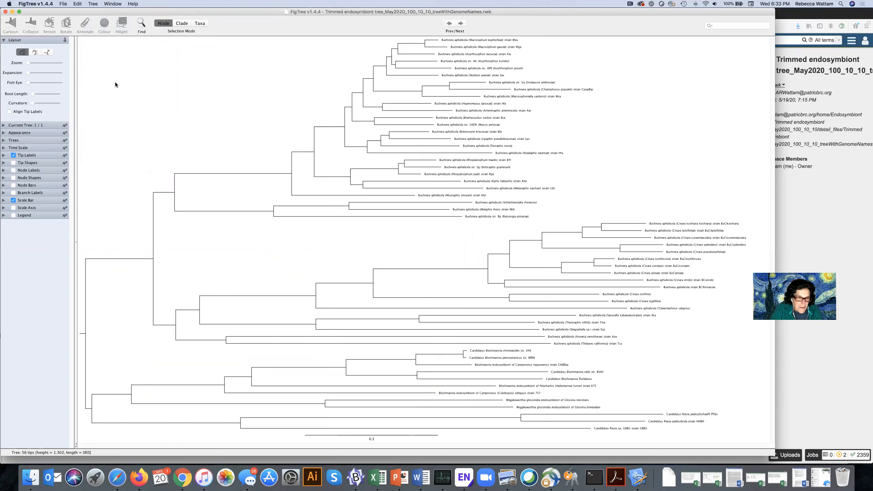
Expand the tip label settings and raise the tip label font size to 13.
left_click(3, 155)
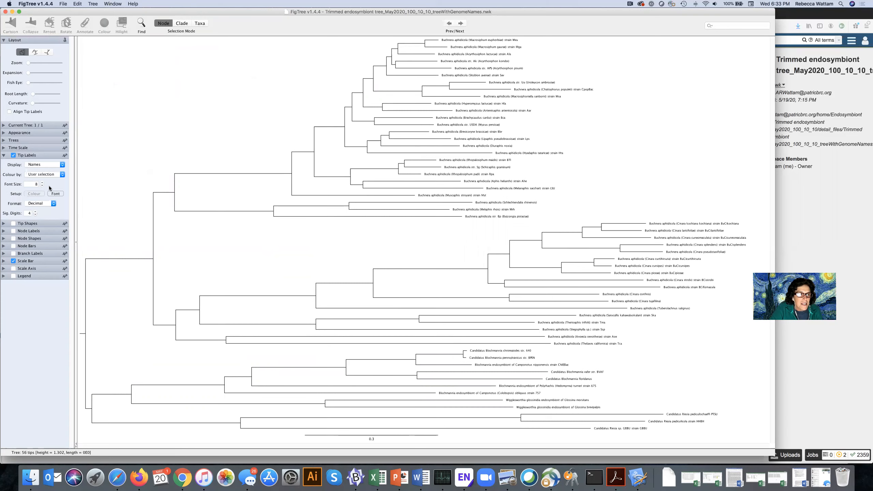
left_click(43, 183)
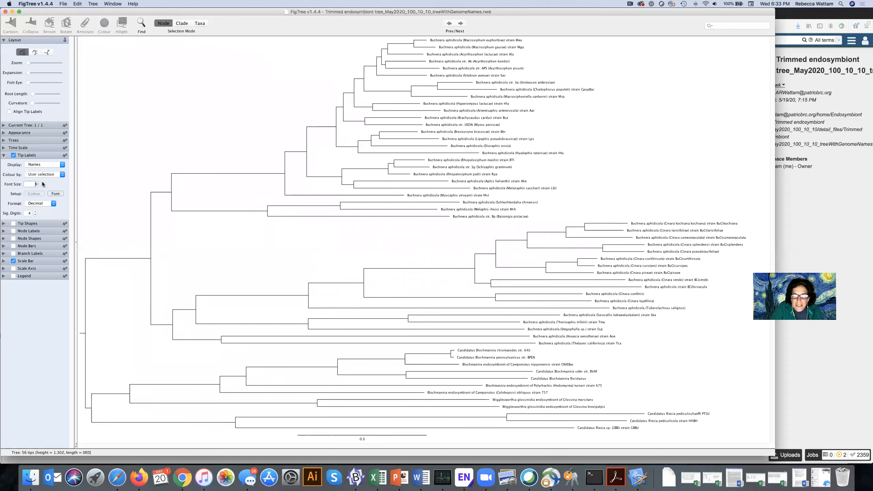
left_click(43, 182)
left_click(43, 182)
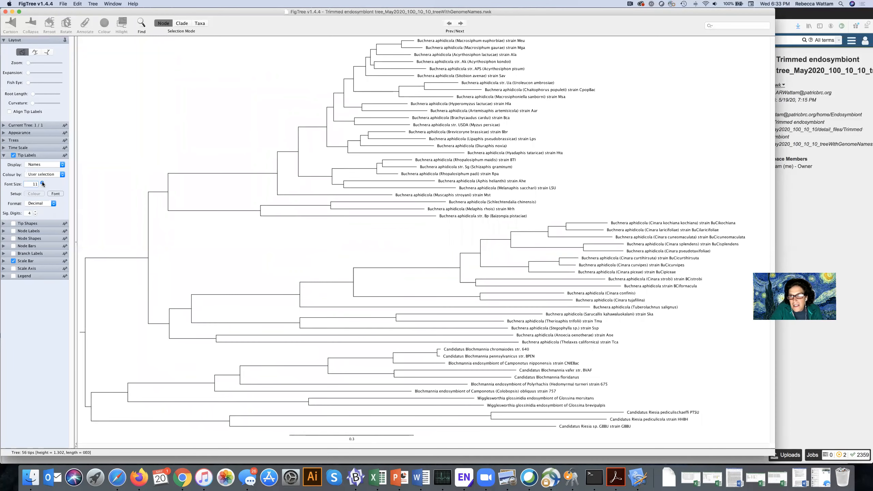
left_click(42, 182)
left_click(43, 183)
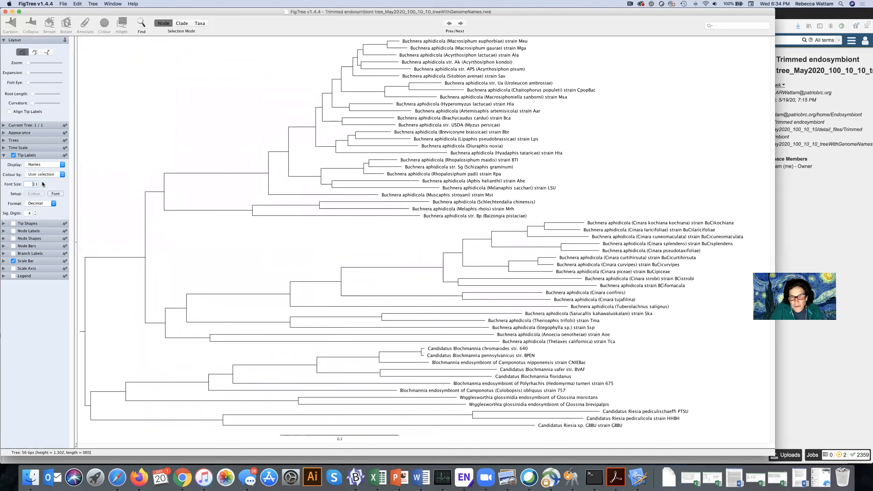
Raise the tip label font size to 14 and collapse the tip label settings.
left_click(43, 182)
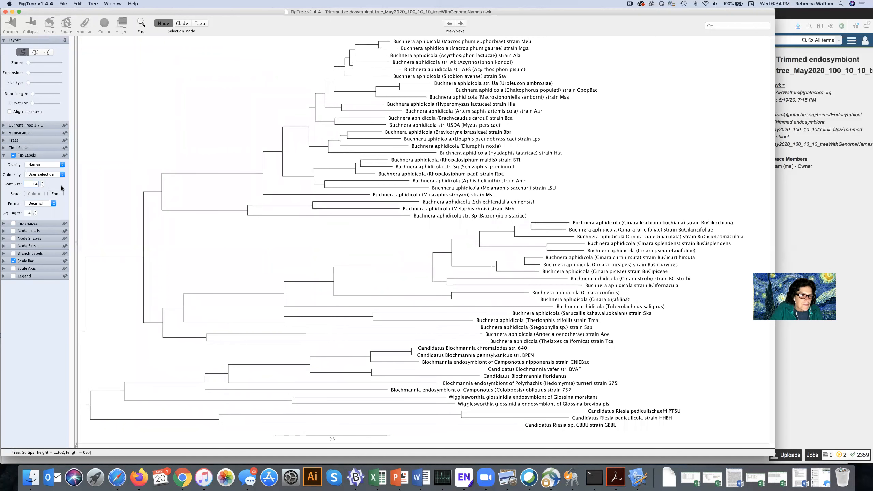
left_click(3, 155)
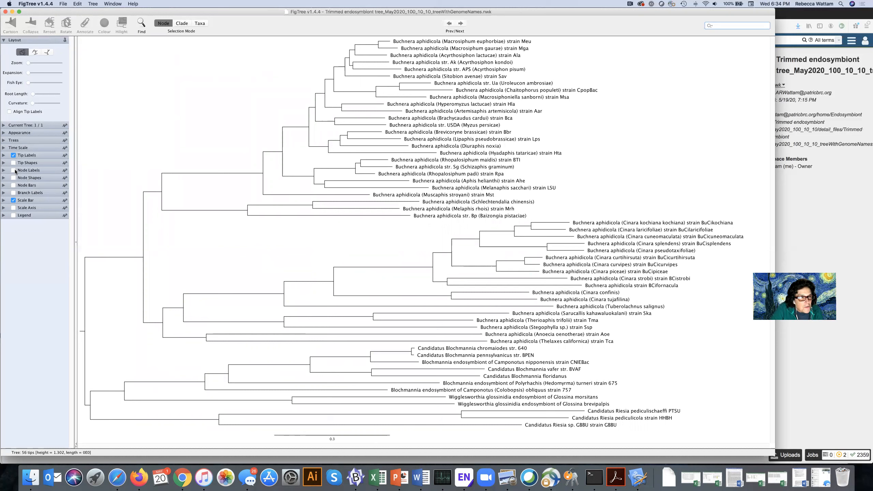
Enable node labels and set them to display the support values.
left_click(4, 171)
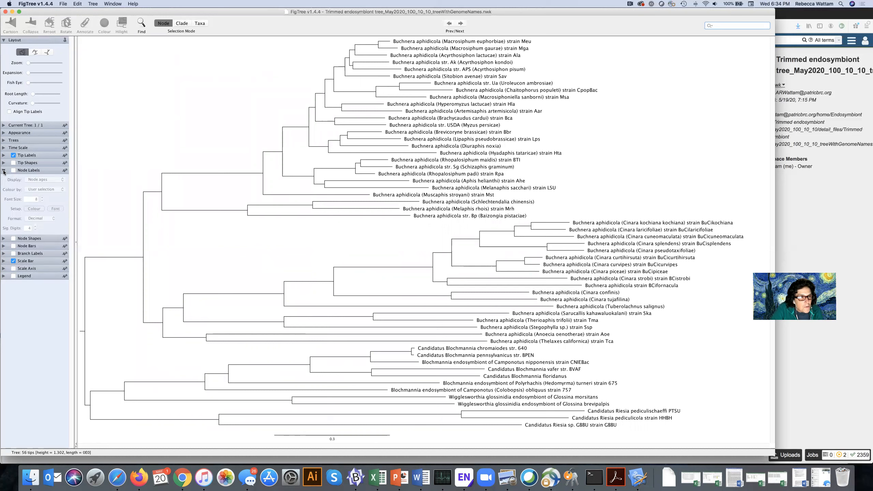
left_click(13, 171)
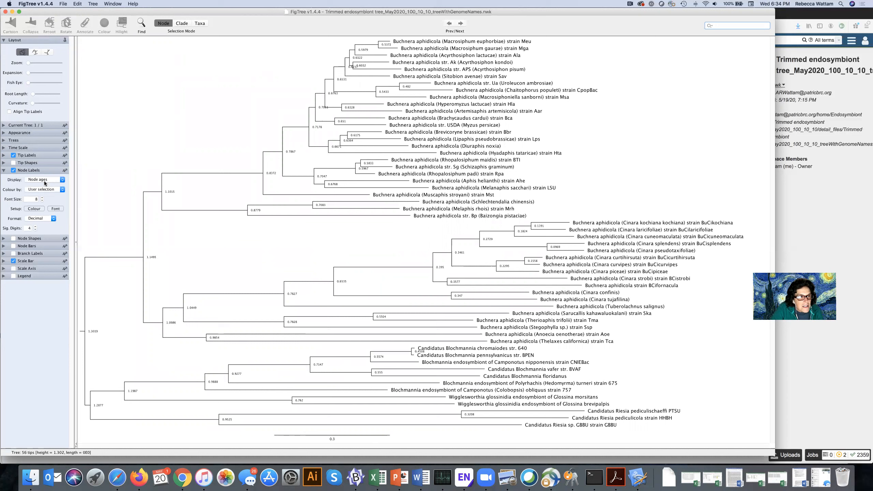
left_click(61, 179)
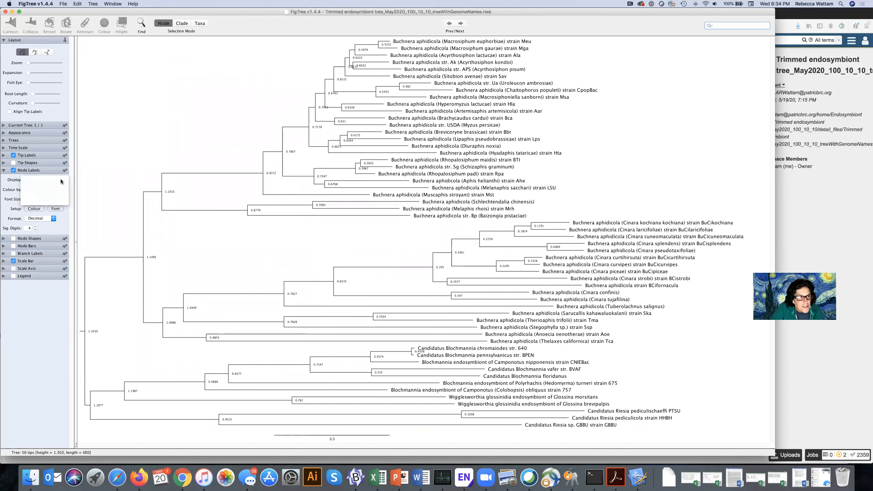
left_click(5, 183)
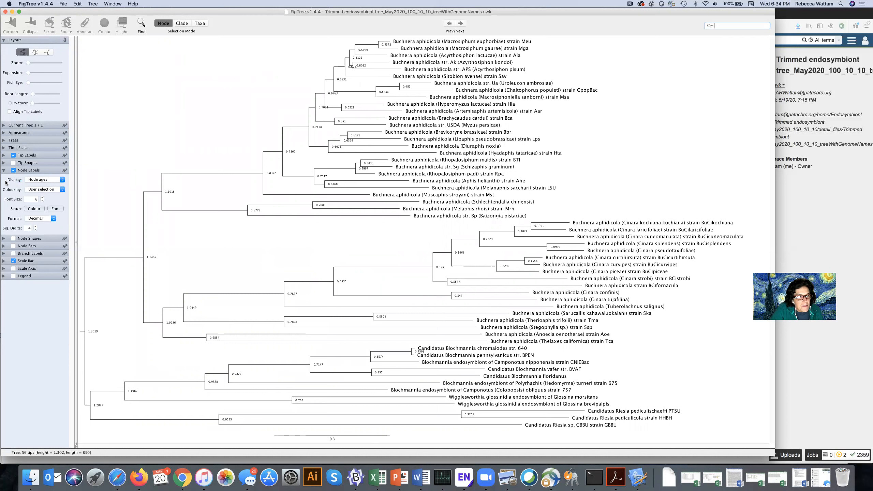
left_click(62, 180)
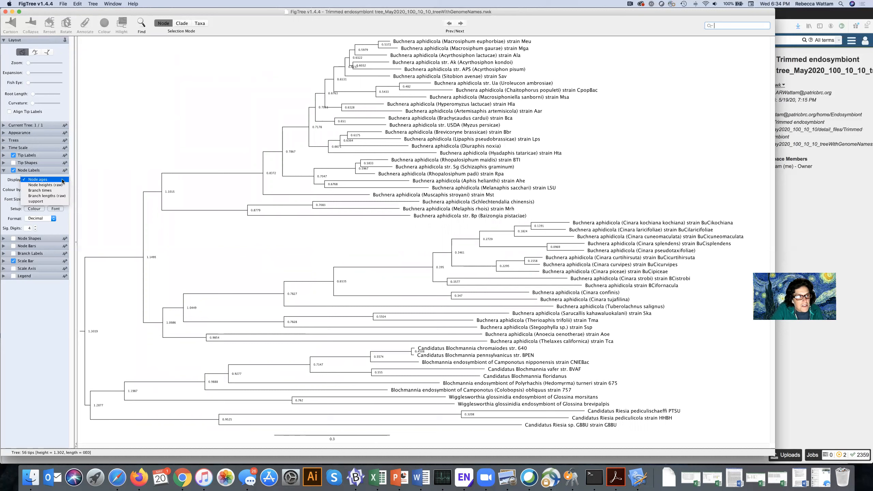
left_click(39, 202)
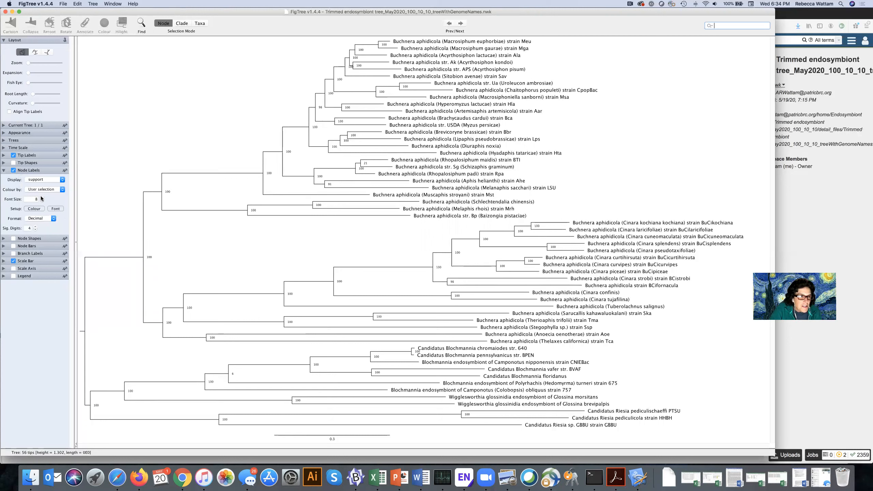
Adjust the node label font size and collapse the node label settings.
left_click(42, 199)
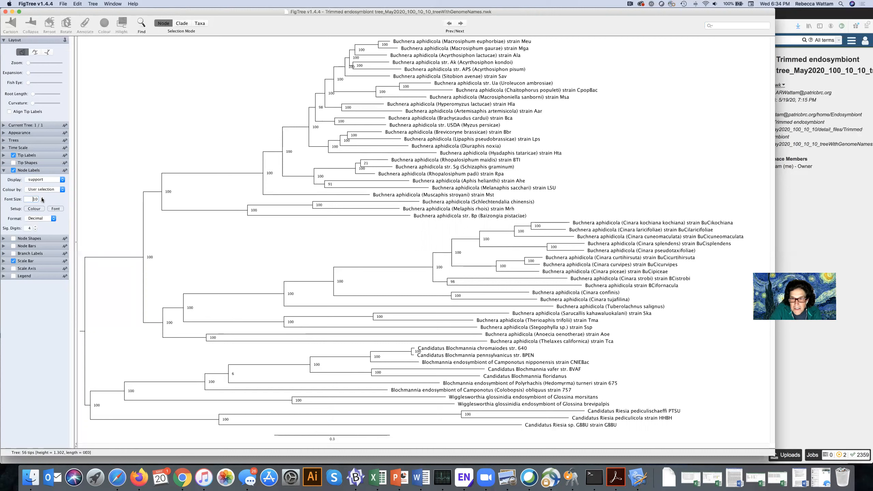
left_click(42, 198)
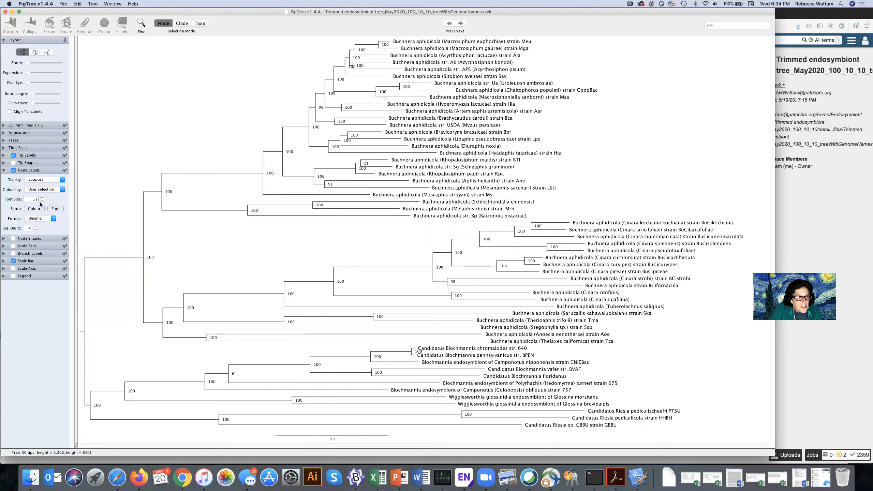
left_click(42, 200)
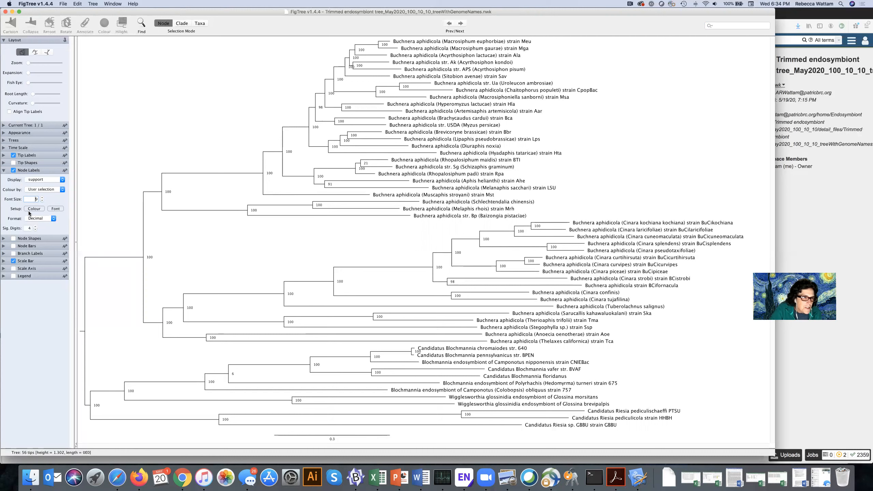
left_click(3, 170)
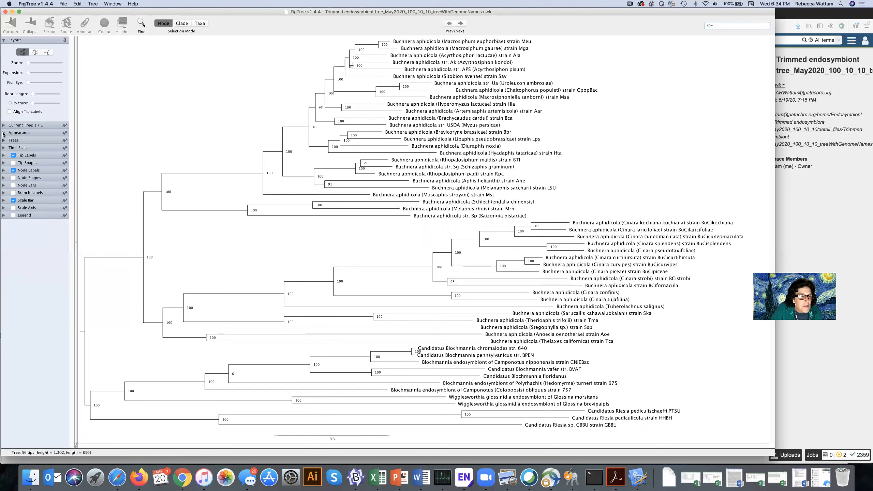
Set the branch line weight to 3 in the appearance settings, then collapse them.
left_click(3, 133)
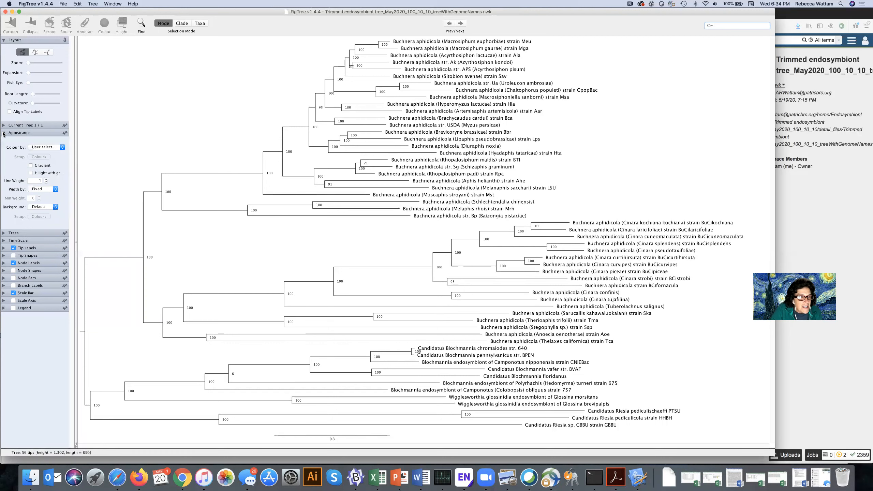
left_click(47, 179)
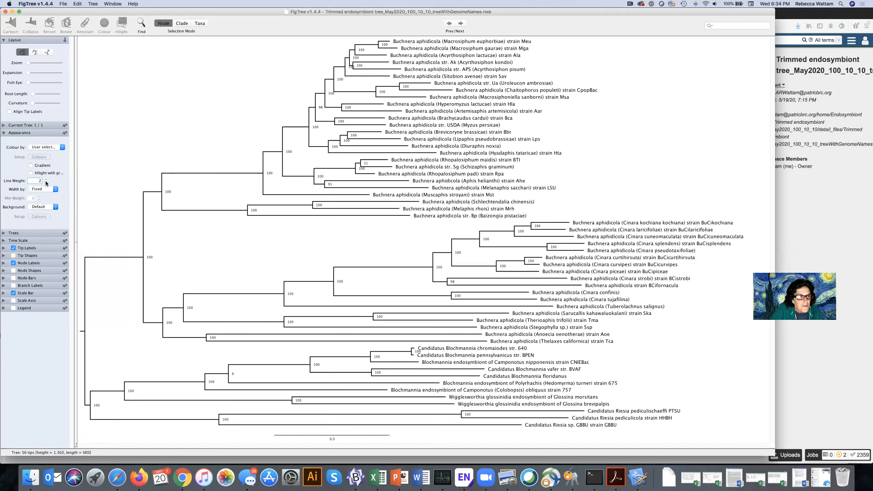
left_click(46, 182)
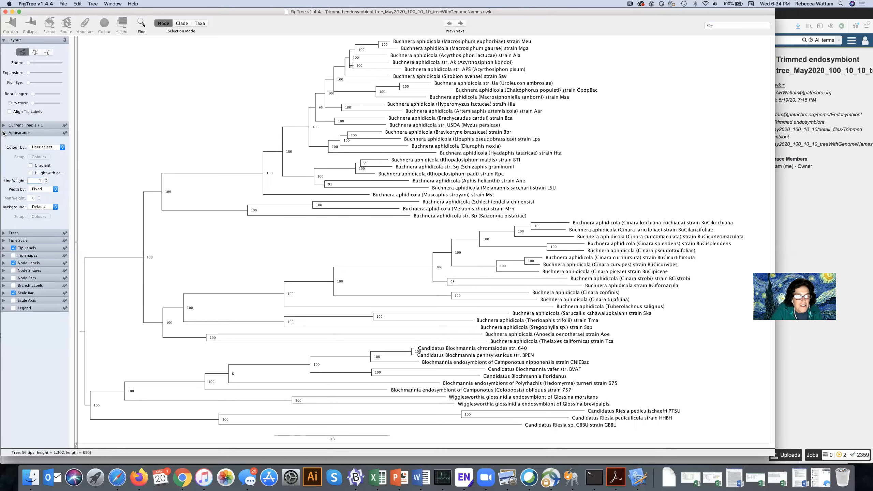
left_click(4, 132)
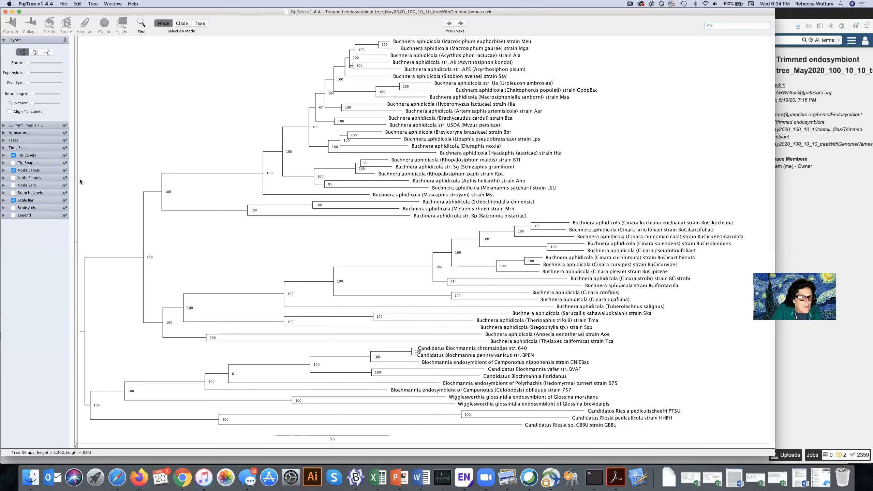
Set the scale bar's line weight to 2 and its font size to 12.
left_click(3, 201)
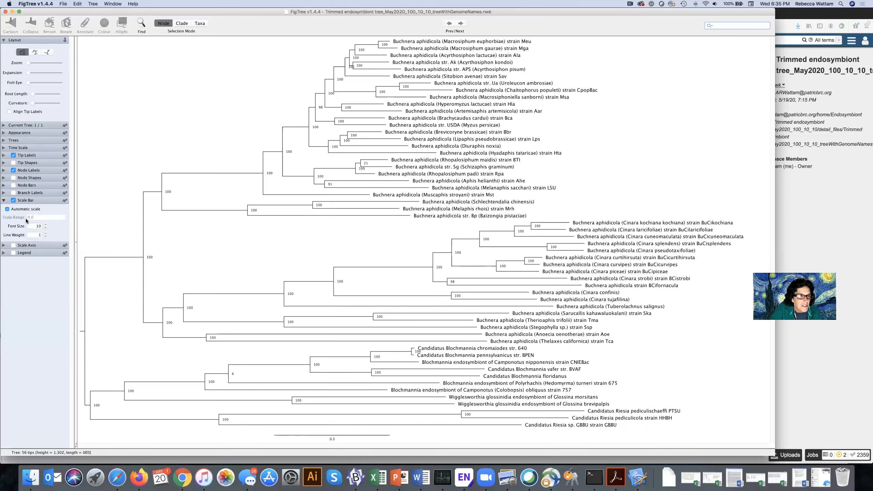
left_click(46, 233)
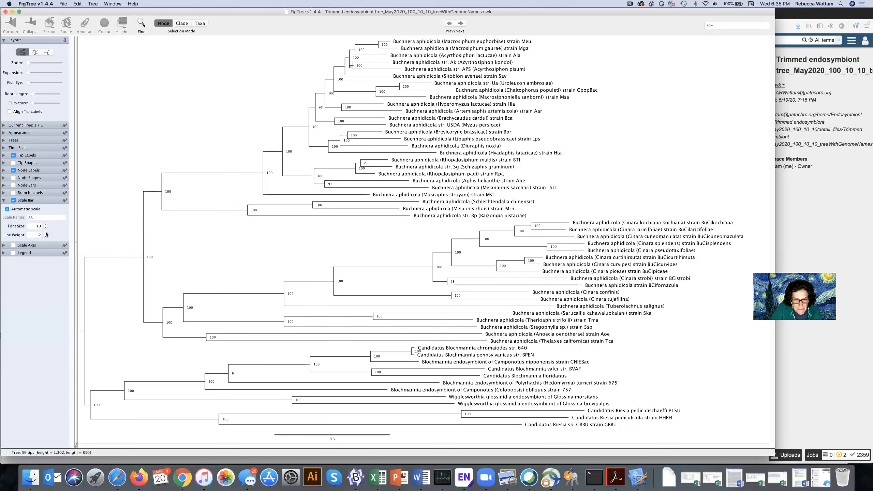
left_click(45, 224)
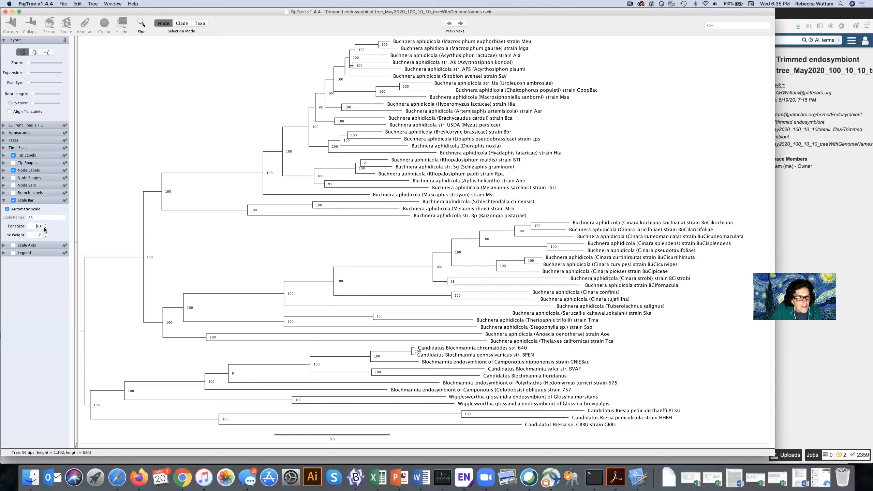
left_click(45, 224)
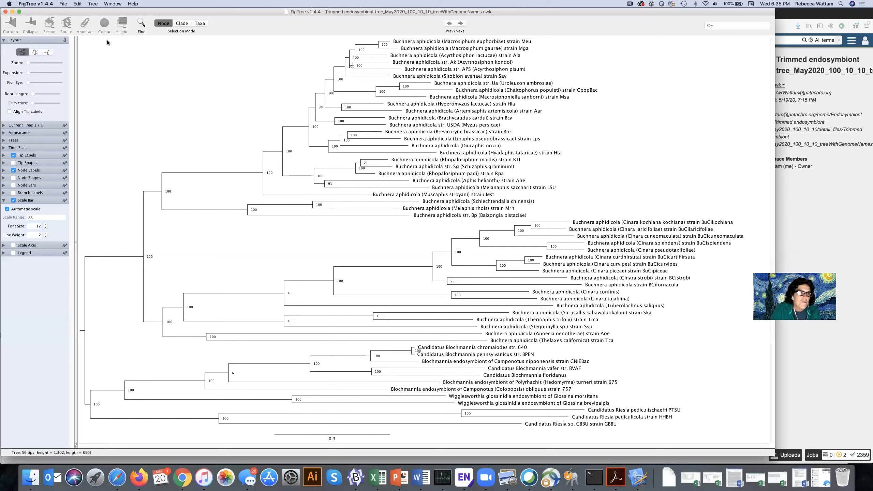
left_click(63, 4)
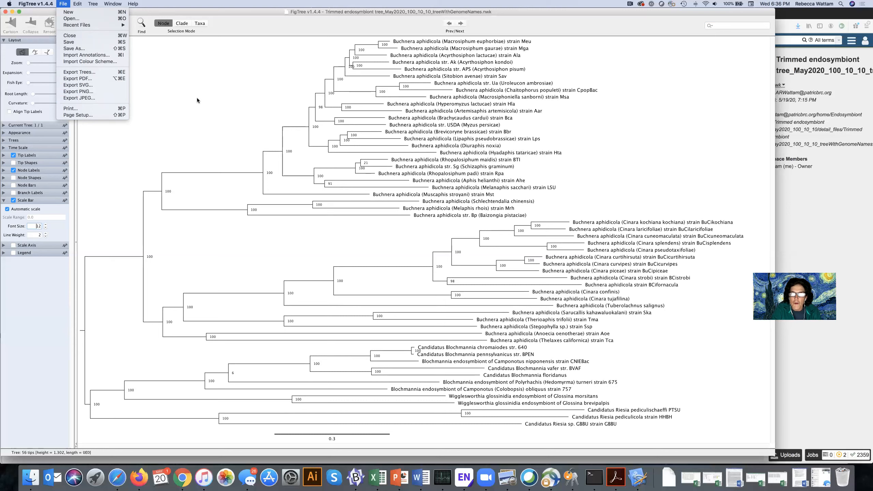
left_click(196, 100)
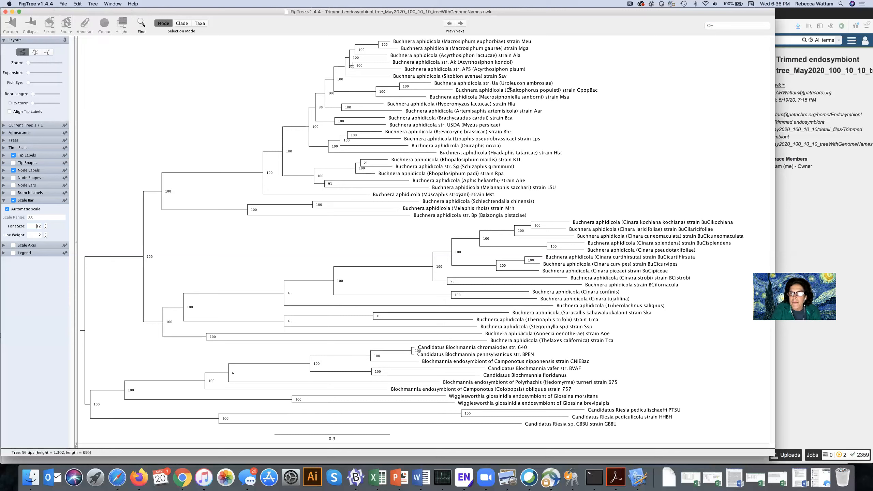